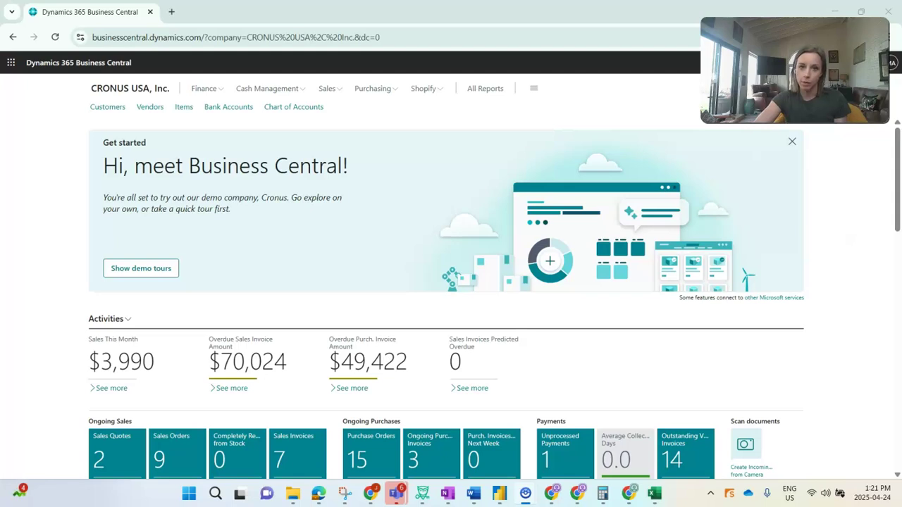
# Step: Find the released production orders and open the Airpot order with a quantity of 1
pyautogui.hotkey('alt', 'q')
pyautogui.write('relea')
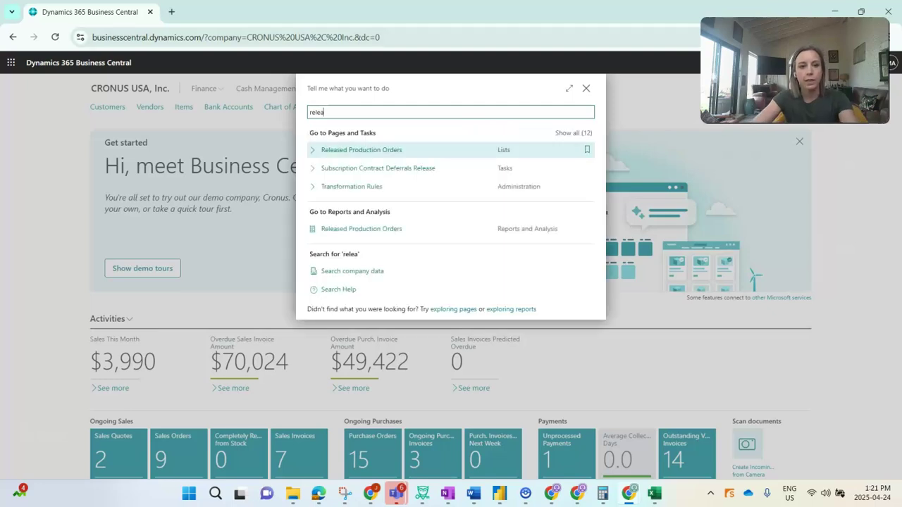
pyautogui.press('Return')
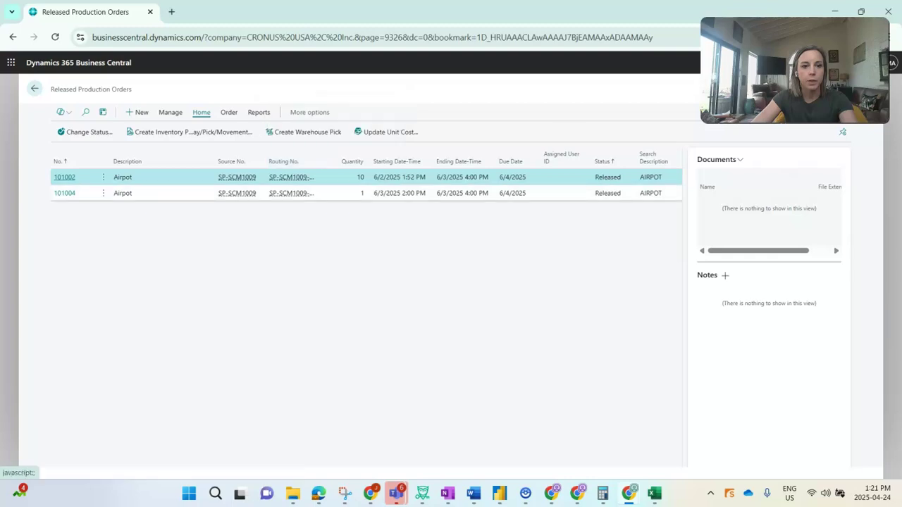
pyautogui.click(64, 193)
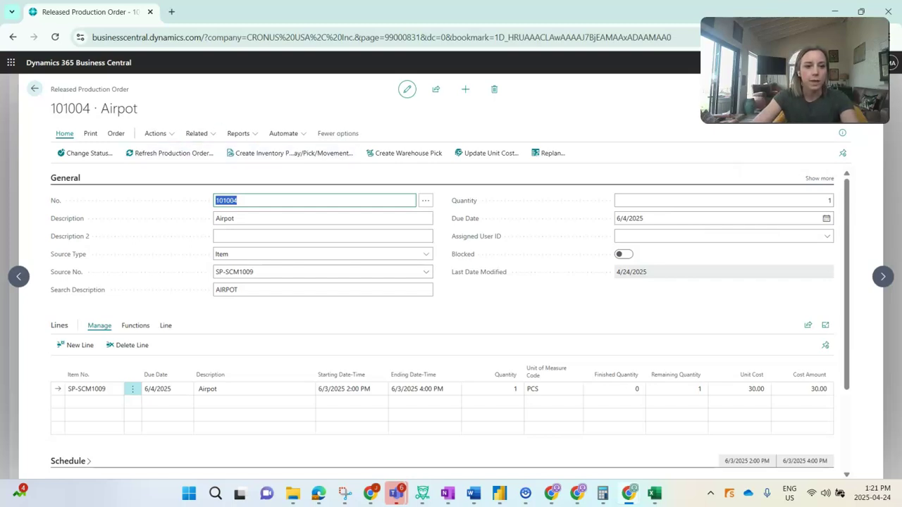
# Step: Check the Airpot production order's item ledger entries, and return to the order
pyautogui.click(196, 134)
pyautogui.moveTo(205, 150)
pyautogui.moveTo(289, 151)
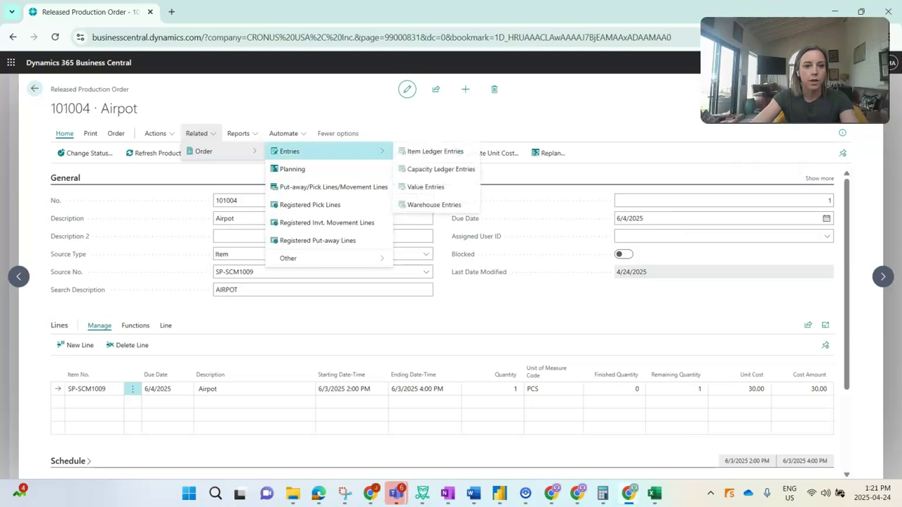
pyautogui.click(432, 151)
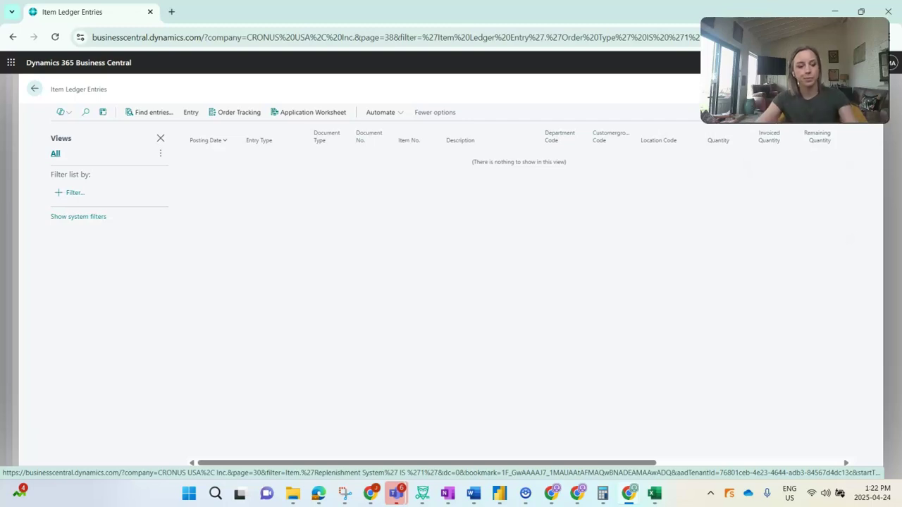
pyautogui.press('Escape')
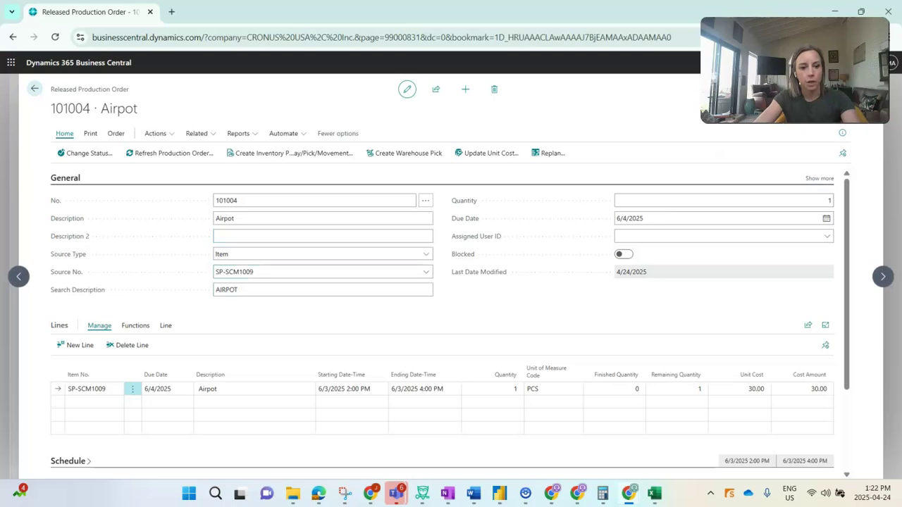
# Step: In the Airpot line's production journal, set the output quantity to 0 for both the Electrical wiring and Packing operations
pyautogui.click(165, 326)
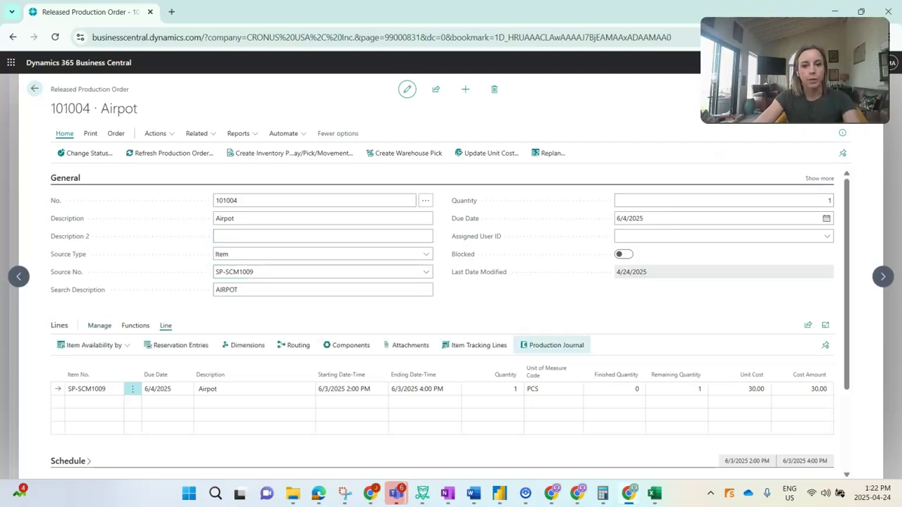
pyautogui.click(553, 345)
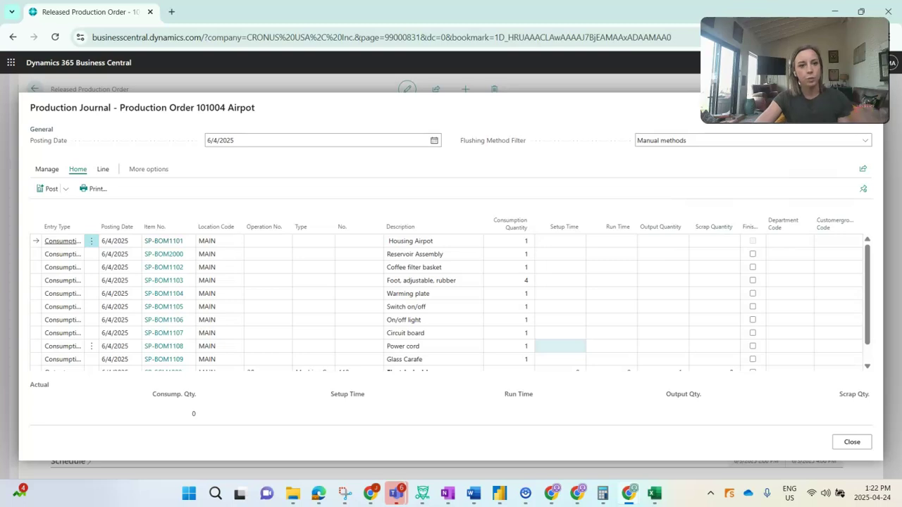
pyautogui.scroll(-1, 433, 282)
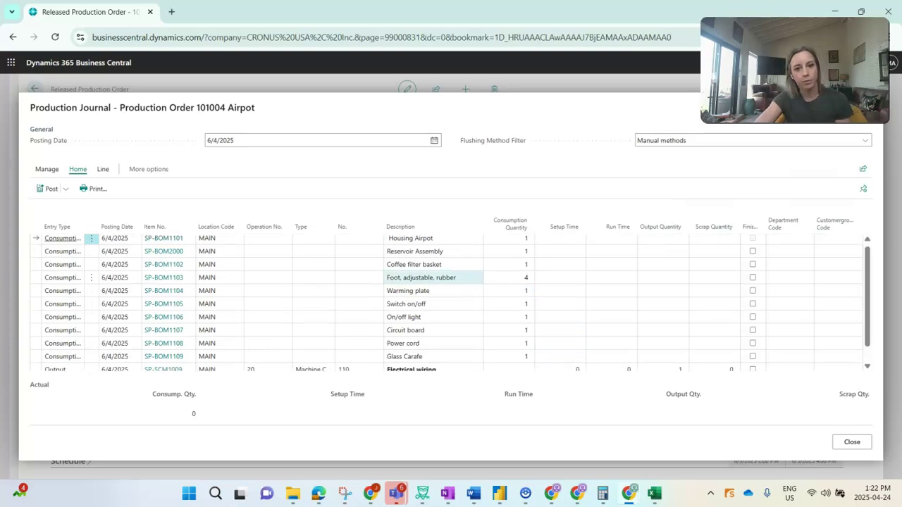
pyautogui.click(663, 352)
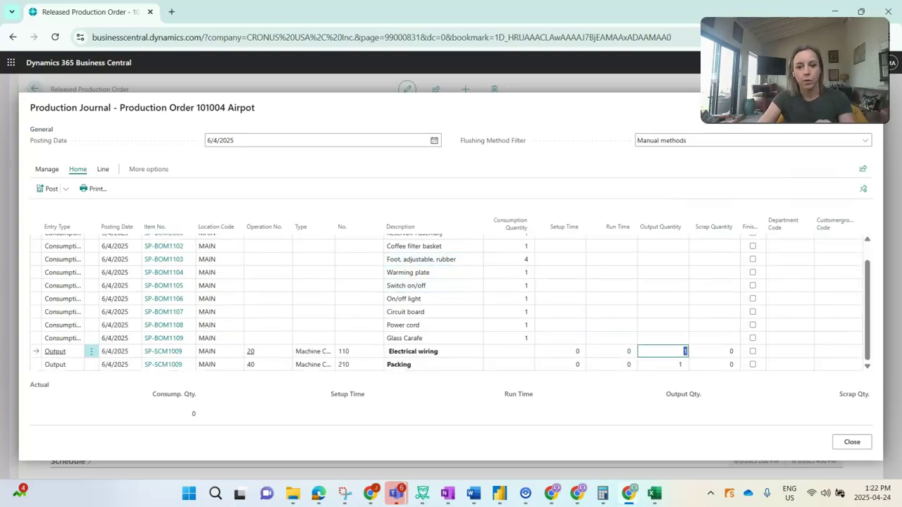
pyautogui.write('0')
pyautogui.press('Down')
pyautogui.write('0')
pyautogui.press('Up')
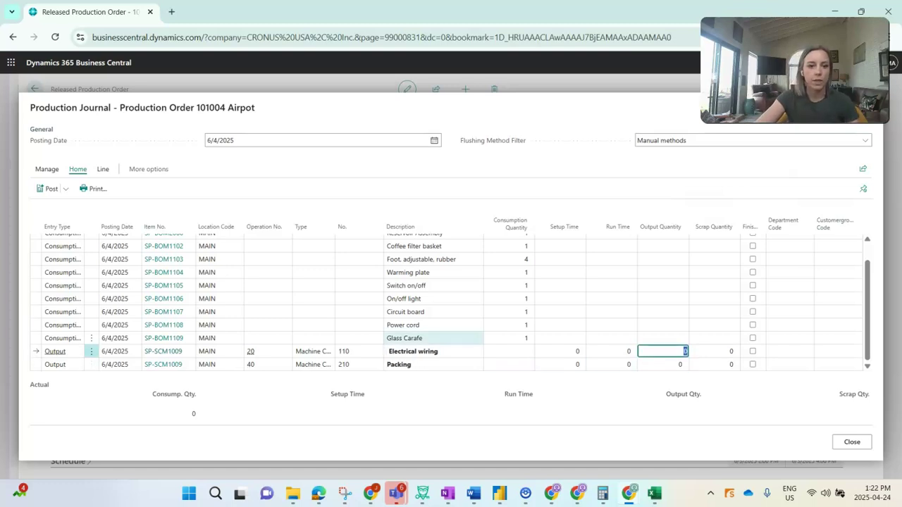
# Step: Post the production journal with its component consumption lines and close the journal
pyautogui.scroll(2, 415, 328)
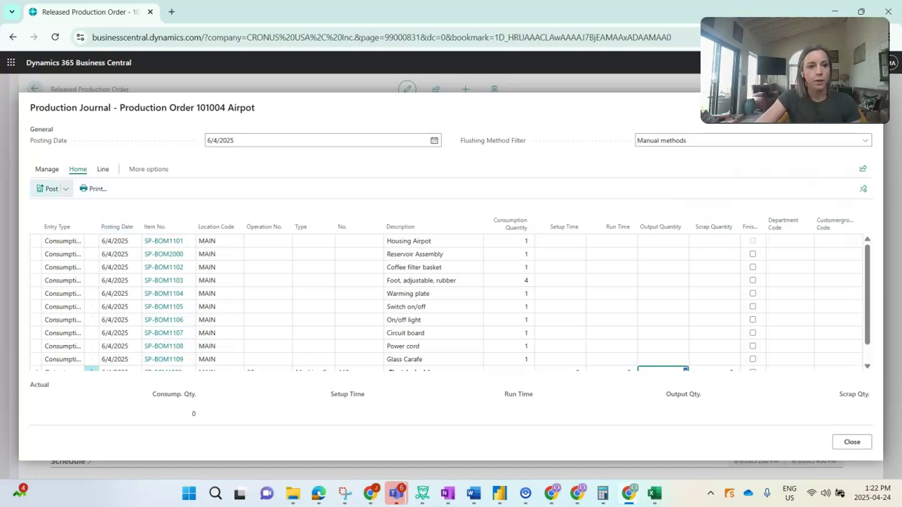
pyautogui.click(48, 188)
pyautogui.click(493, 298)
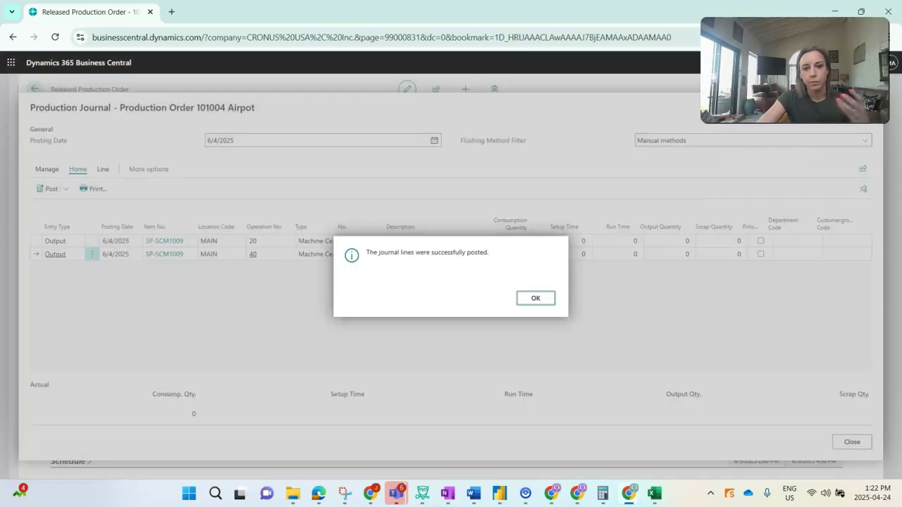
pyautogui.click(537, 298)
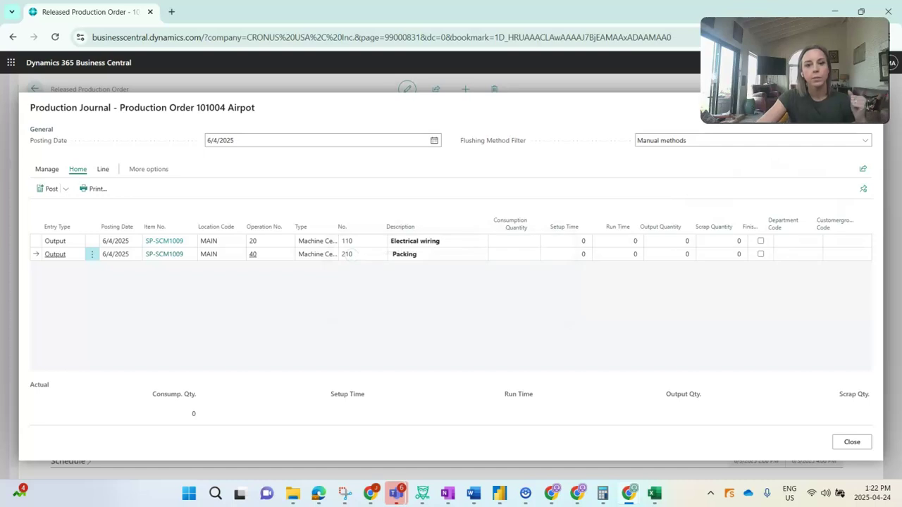
pyautogui.click(852, 442)
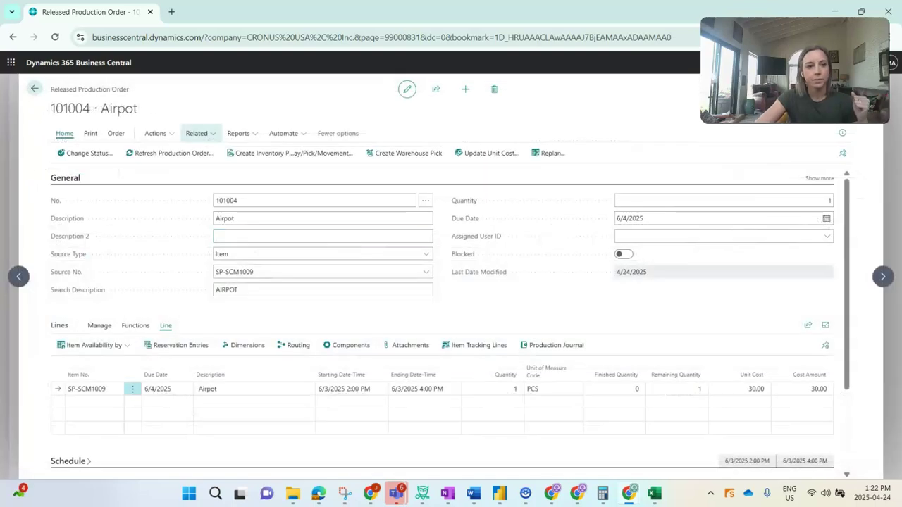
# Step: Open the production order's item ledger entries to review the posted component consumption
pyautogui.click(197, 134)
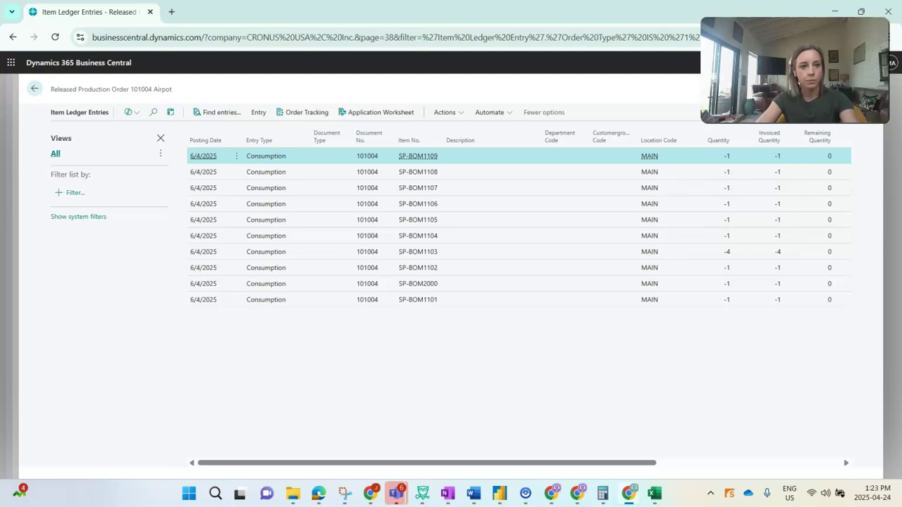
pyautogui.press('Escape')
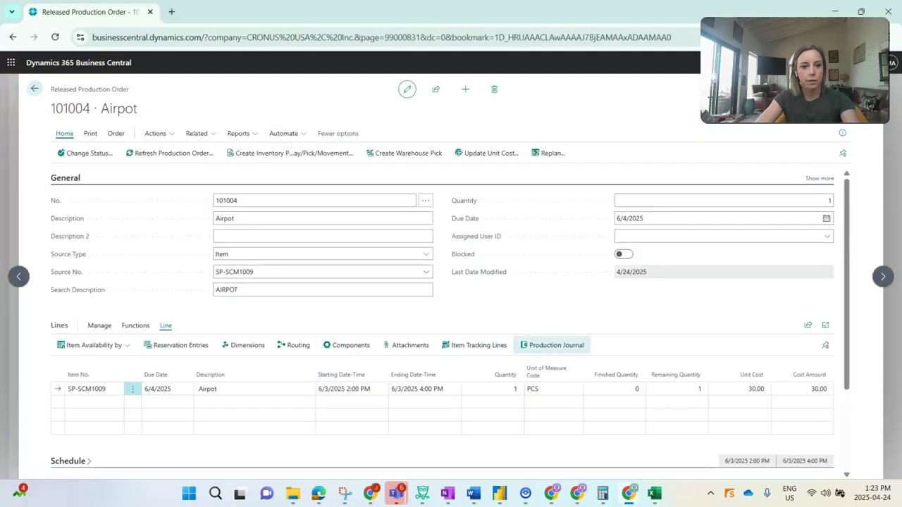
pyautogui.click(196, 133)
pyautogui.moveTo(204, 151)
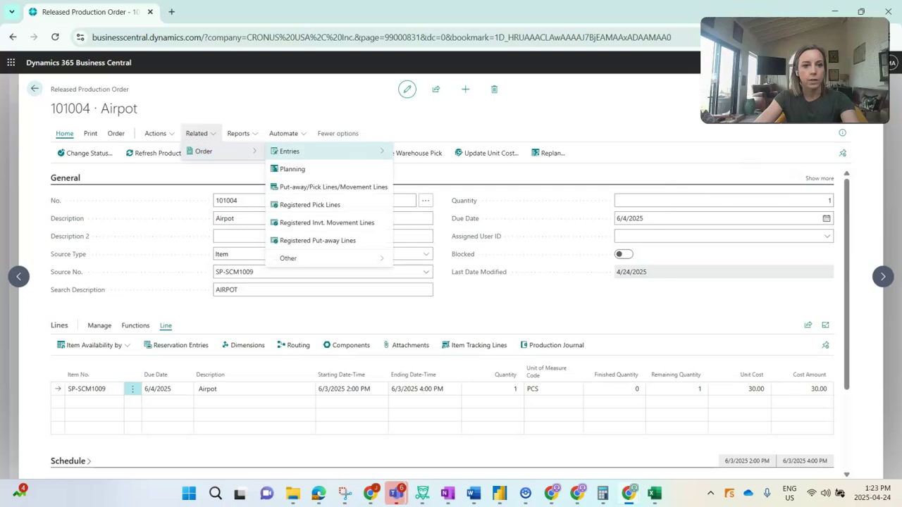
pyautogui.moveTo(331, 151)
pyautogui.click(437, 152)
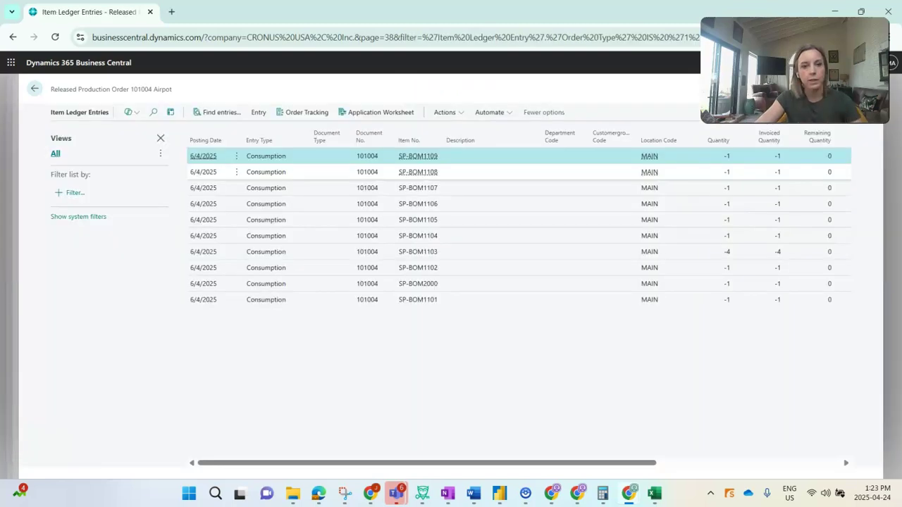
# Step: Reverse the production order transactions for all consumption entries from SP-BOM1109 through SP-BOM1101, and clear the multiple selection
pyautogui.click(445, 113)
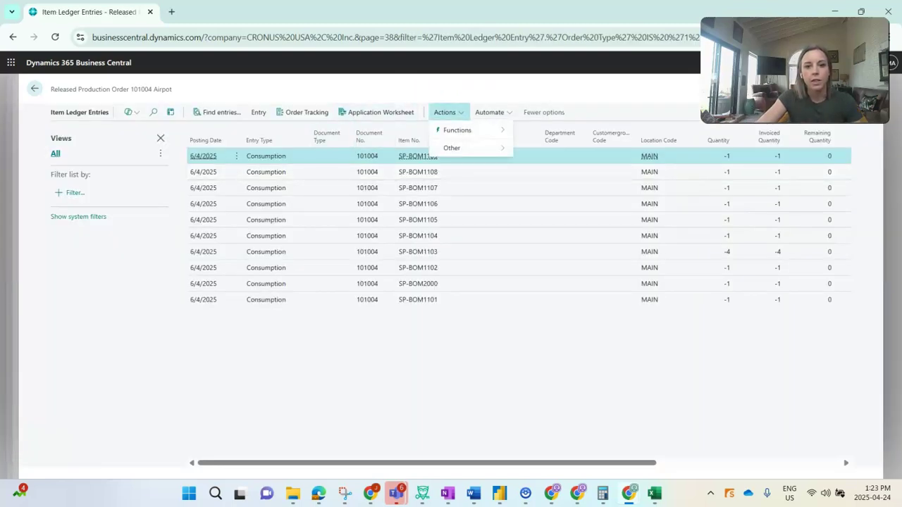
pyautogui.moveTo(465, 130)
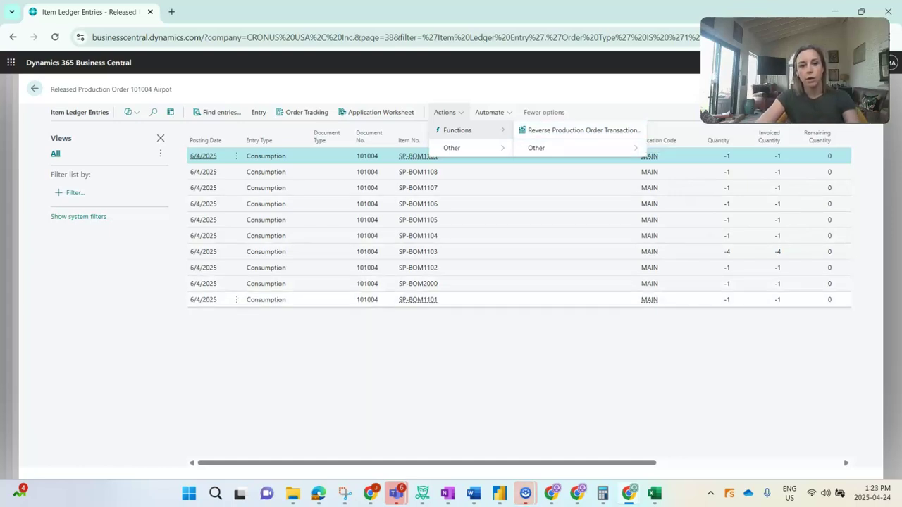
pyautogui.click(211, 300)
pyautogui.click(212, 156)
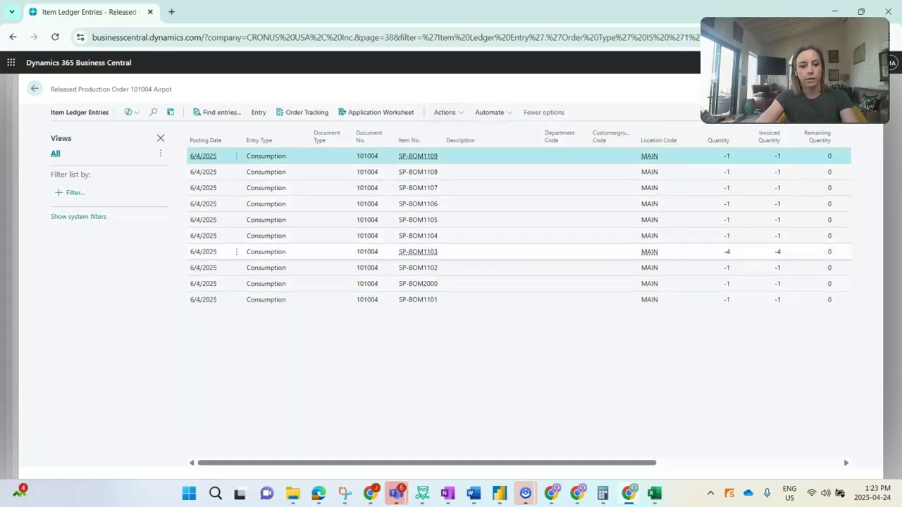
pyautogui.keyDown('shift'); pyautogui.click(211, 299); pyautogui.keyUp('shift')
pyautogui.click(444, 112)
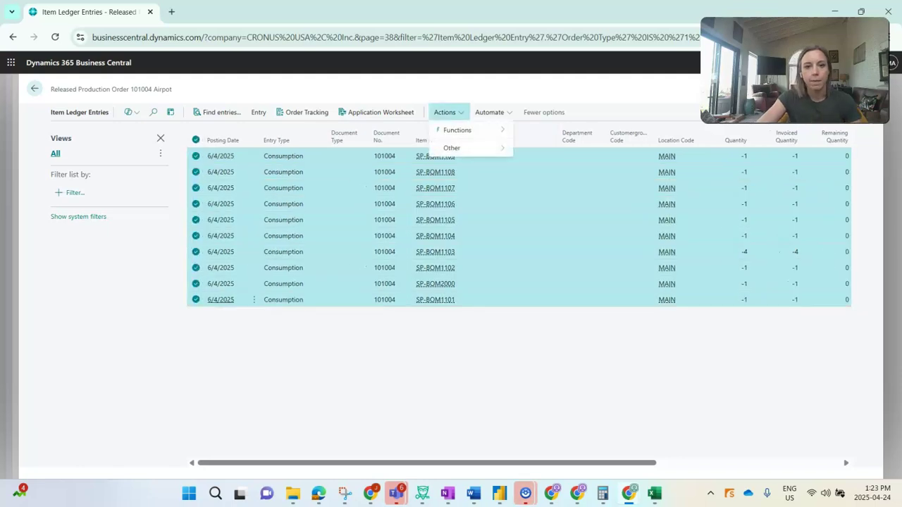
pyautogui.click(584, 130)
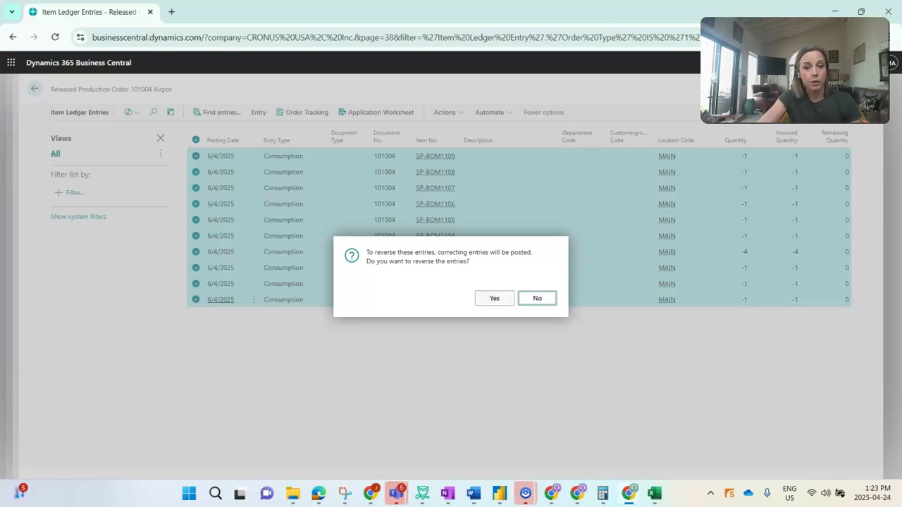
pyautogui.hotkey('shift', 'Tab')
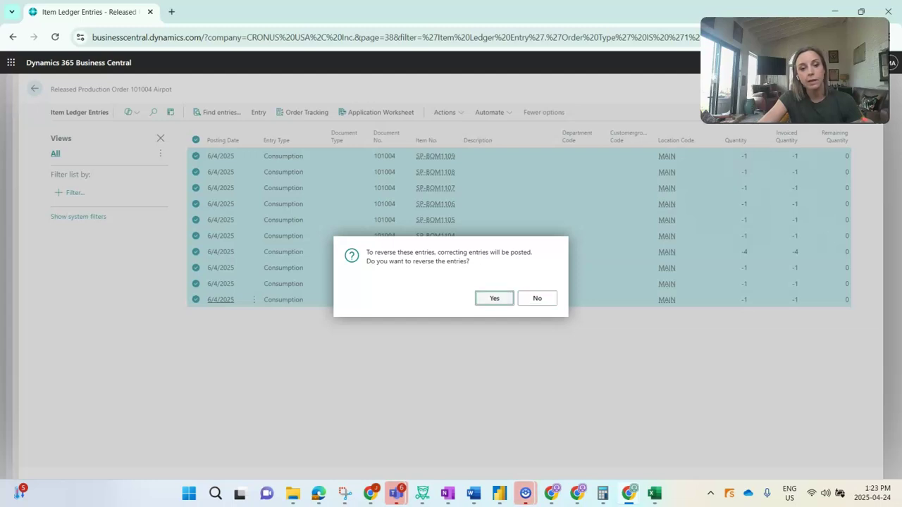
pyautogui.press('Return')
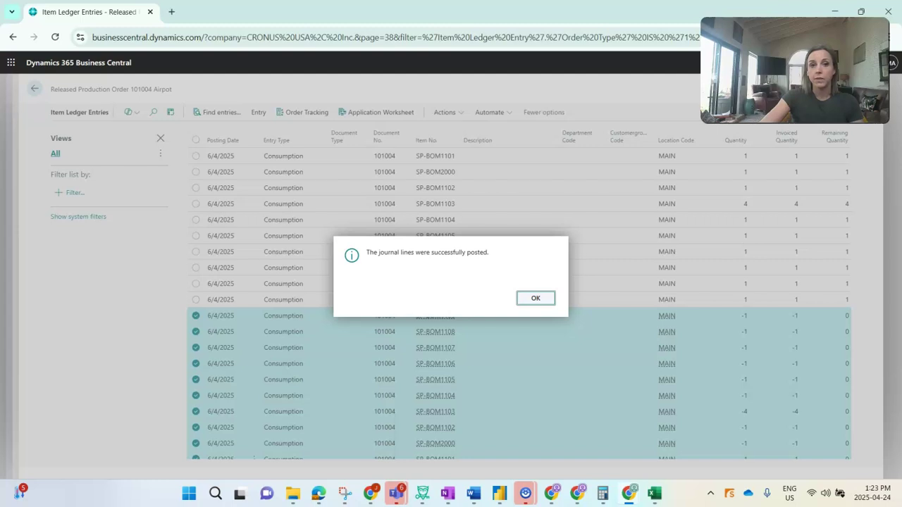
pyautogui.press('Return')
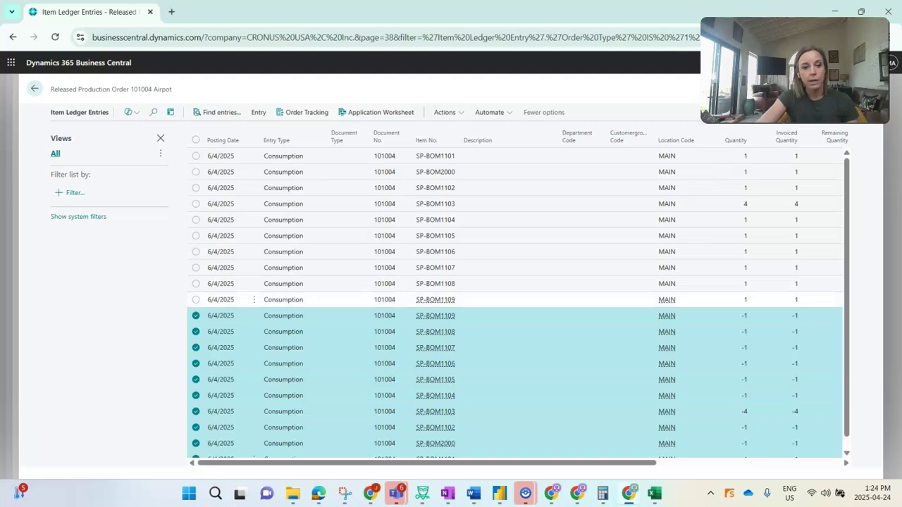
pyautogui.click(254, 299)
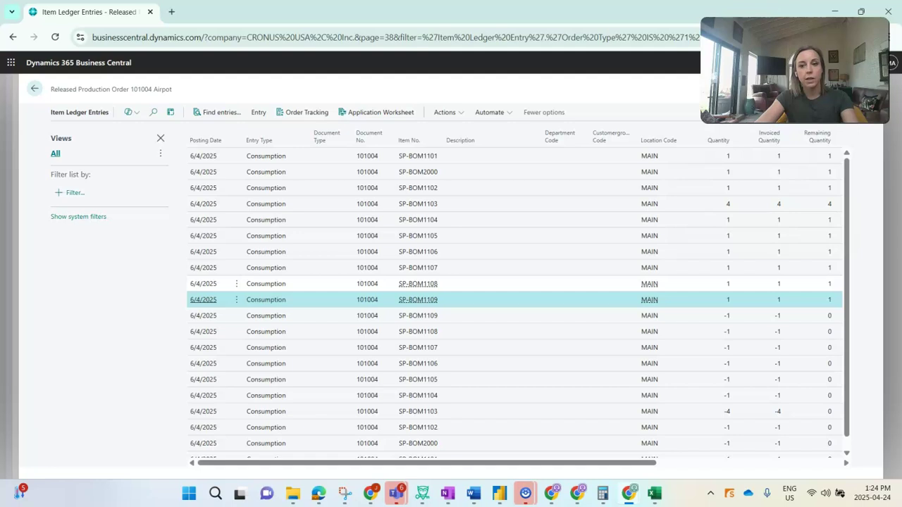